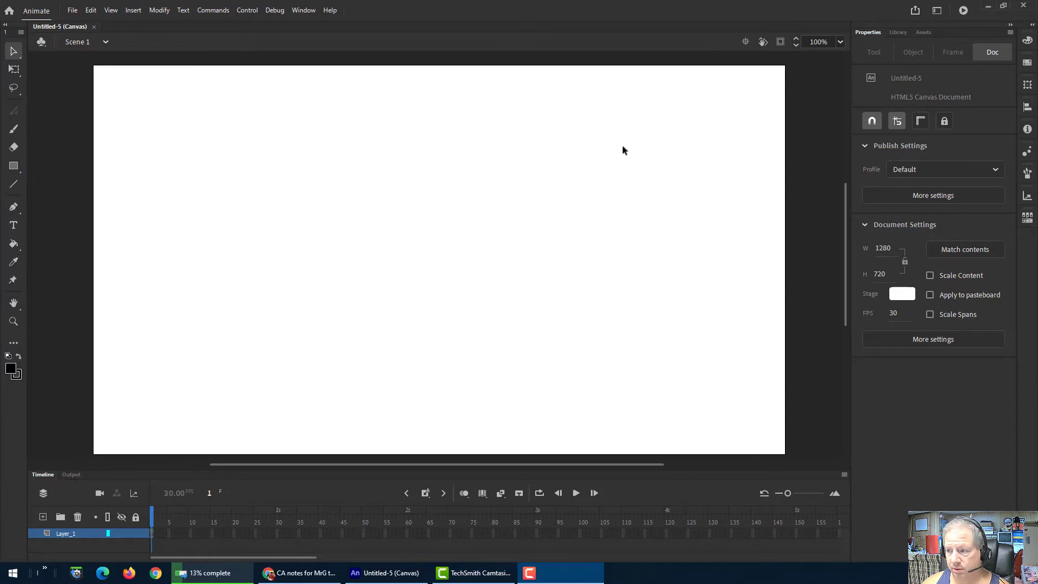
Change the stage colour to brown #663300
left_click(898, 295)
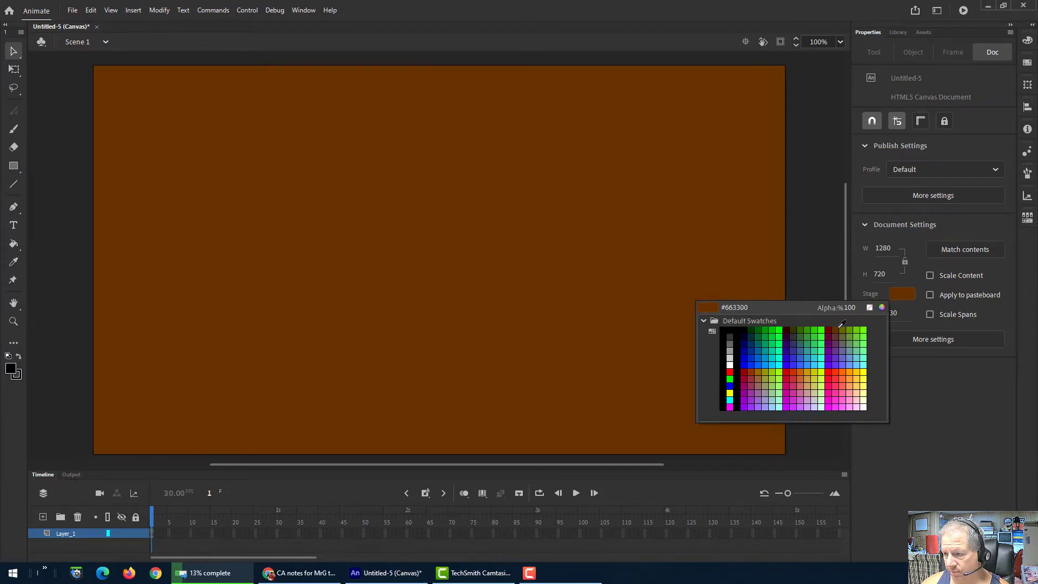
left_click(836, 328)
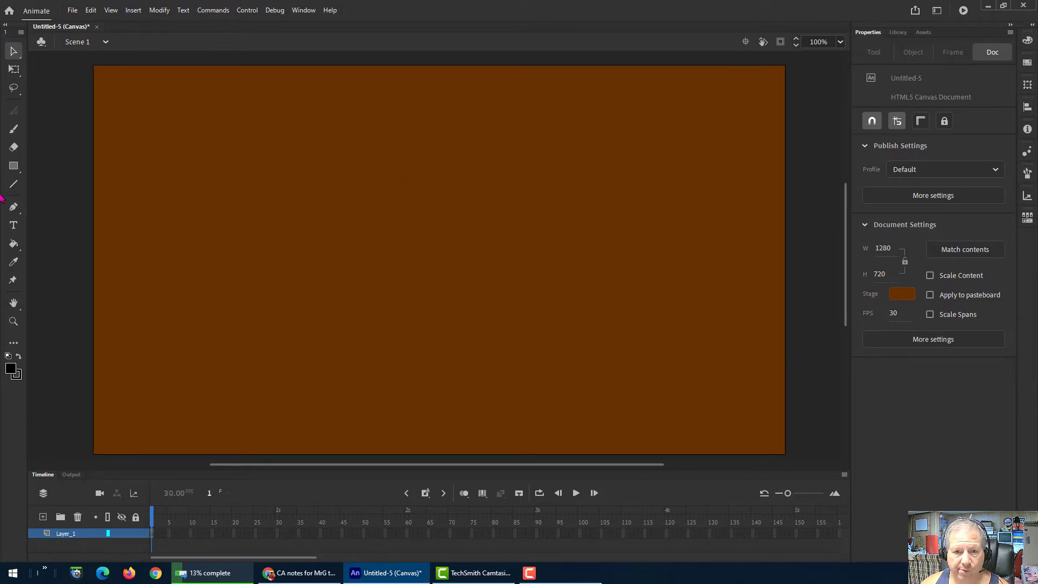
With the Pen tool, outline the trunk's left side and the left arm of the cactus
left_click(13, 209)
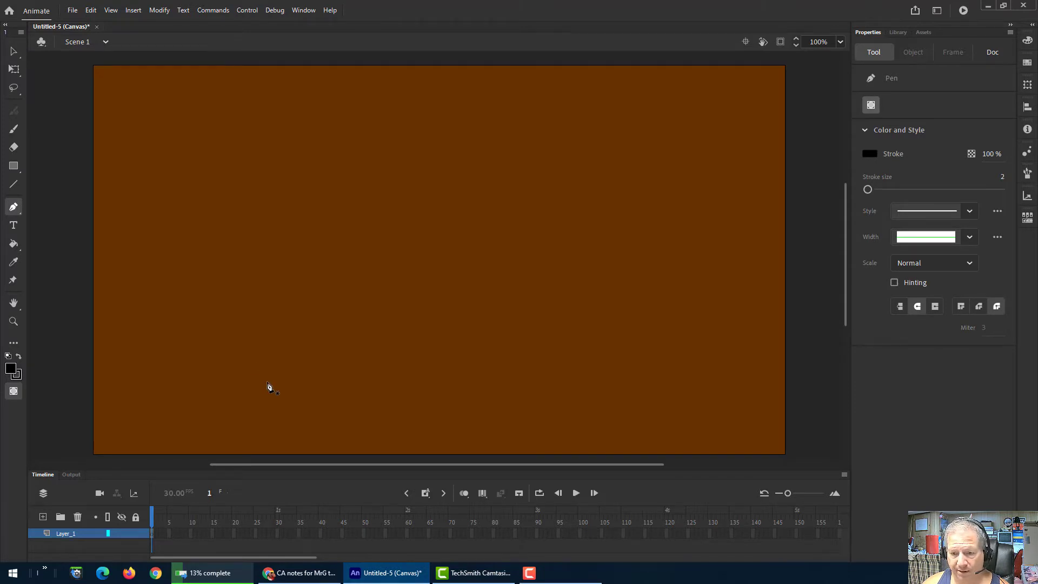
left_click(258, 415)
left_click(260, 354)
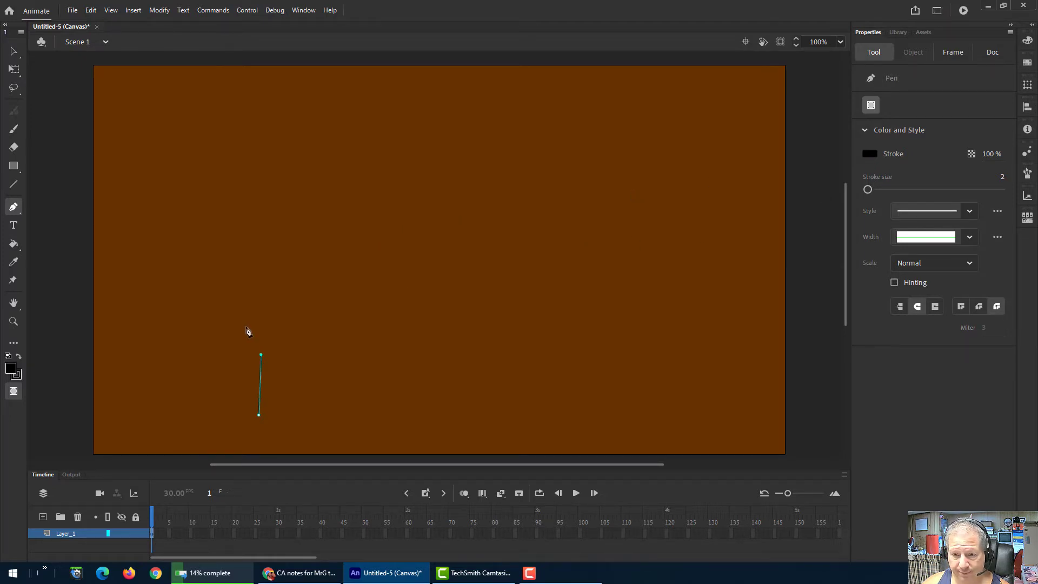
left_click(209, 317)
left_click(181, 309)
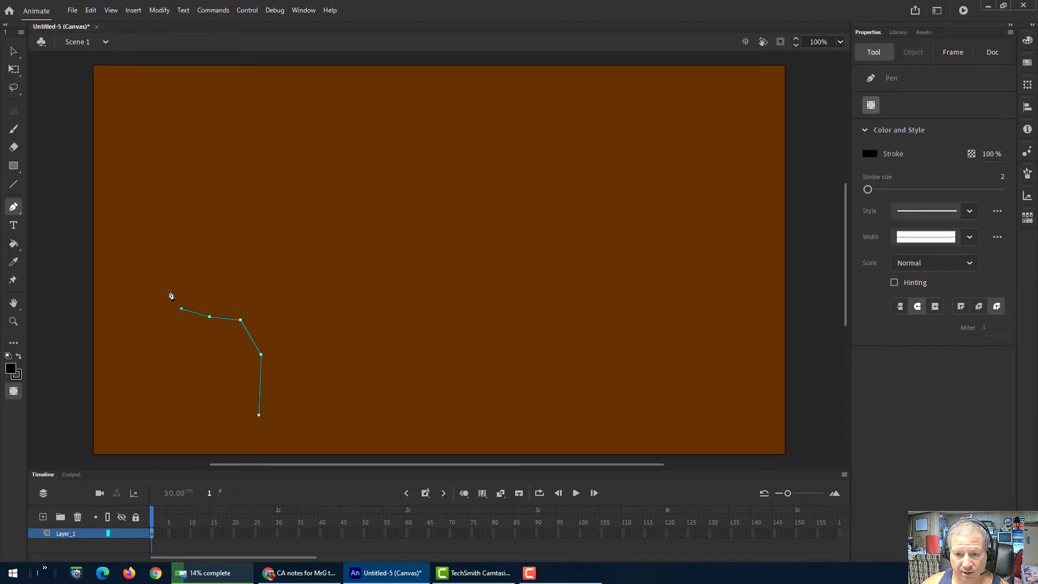
left_click(168, 290)
left_click(170, 265)
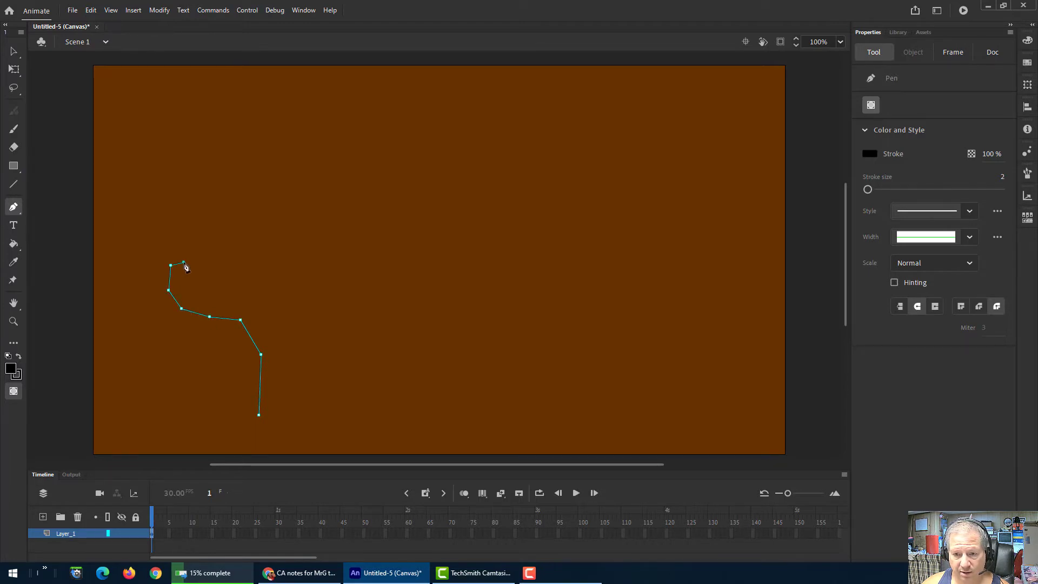
left_click(189, 269)
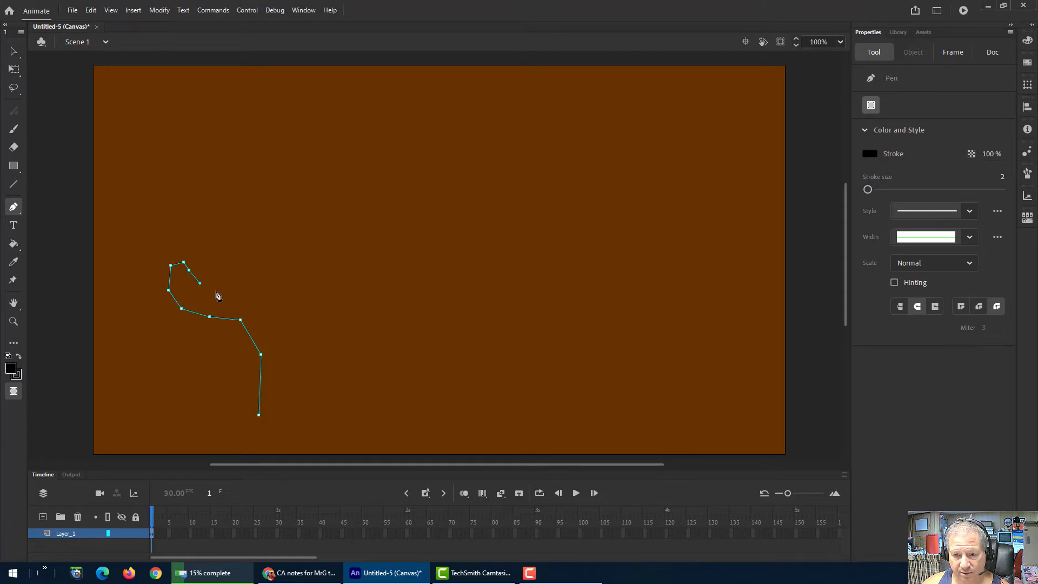
left_click(215, 291)
left_click(237, 293)
Outline the tall middle stem and the notch before the right arm
left_click(243, 269)
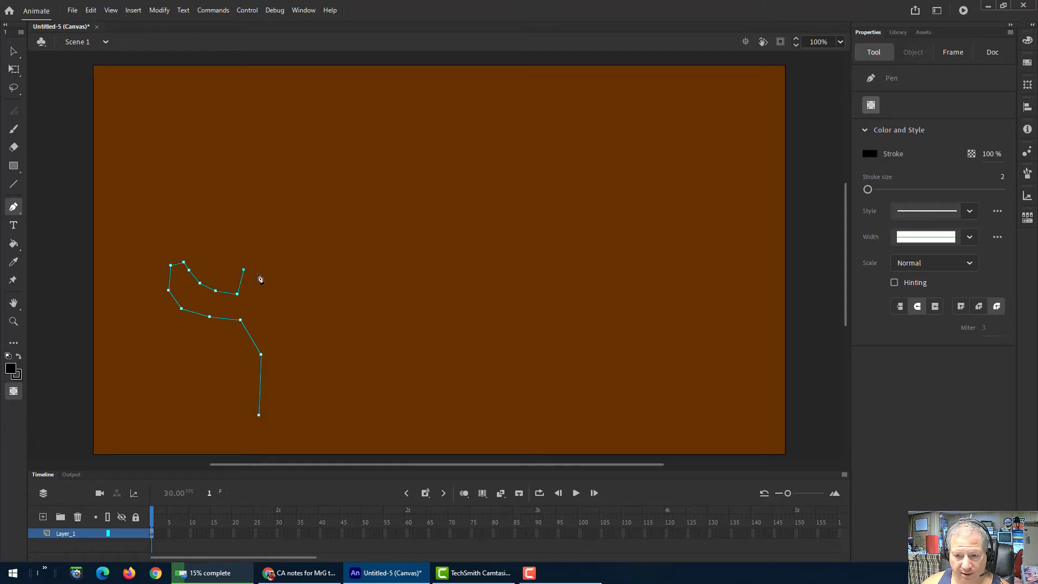
left_click(246, 242)
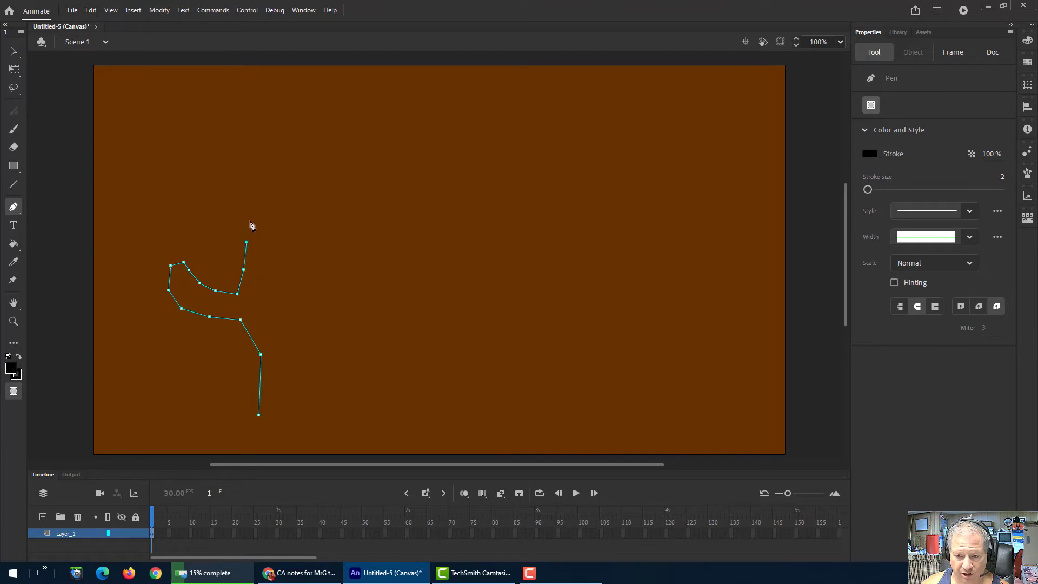
left_click(247, 213)
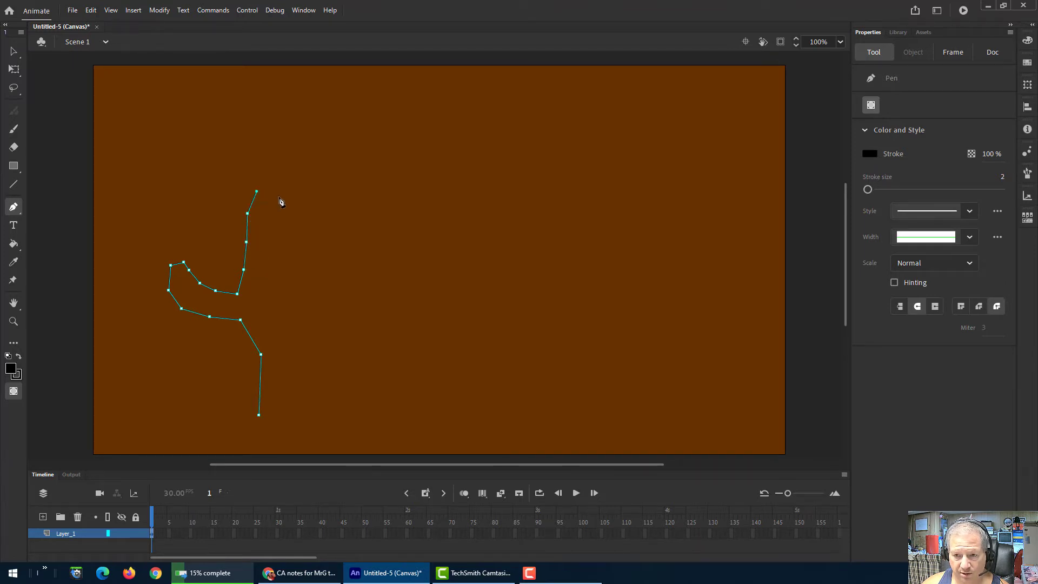
left_click(270, 193)
left_click(277, 206)
left_click(273, 232)
left_click(268, 261)
left_click(262, 286)
left_click(269, 311)
left_click(282, 326)
left_click(292, 313)
Outline the right arm and the trunk's right side down to the base
left_click(299, 286)
left_click(303, 256)
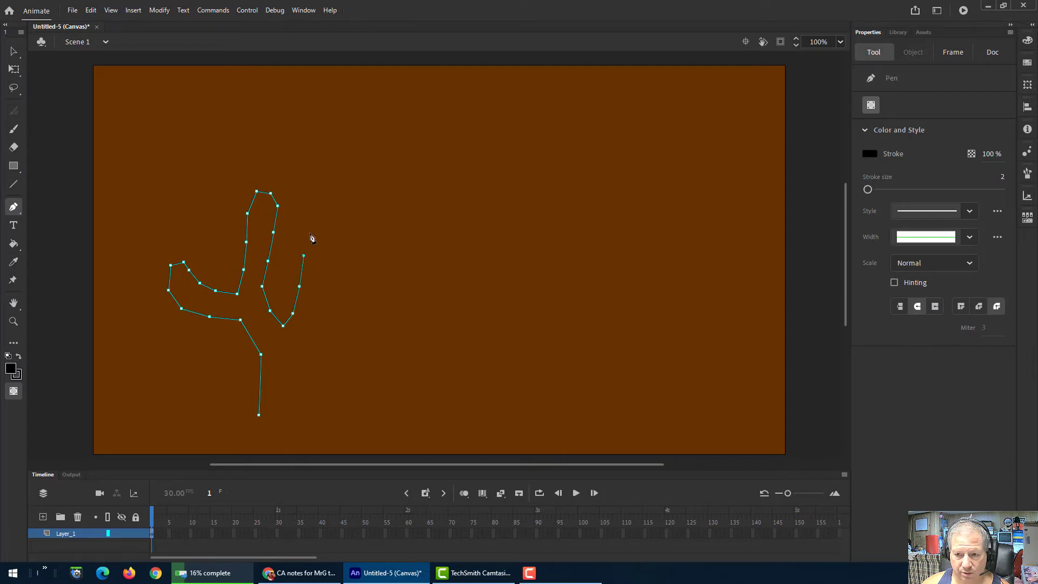
left_click(309, 232)
left_click(325, 222)
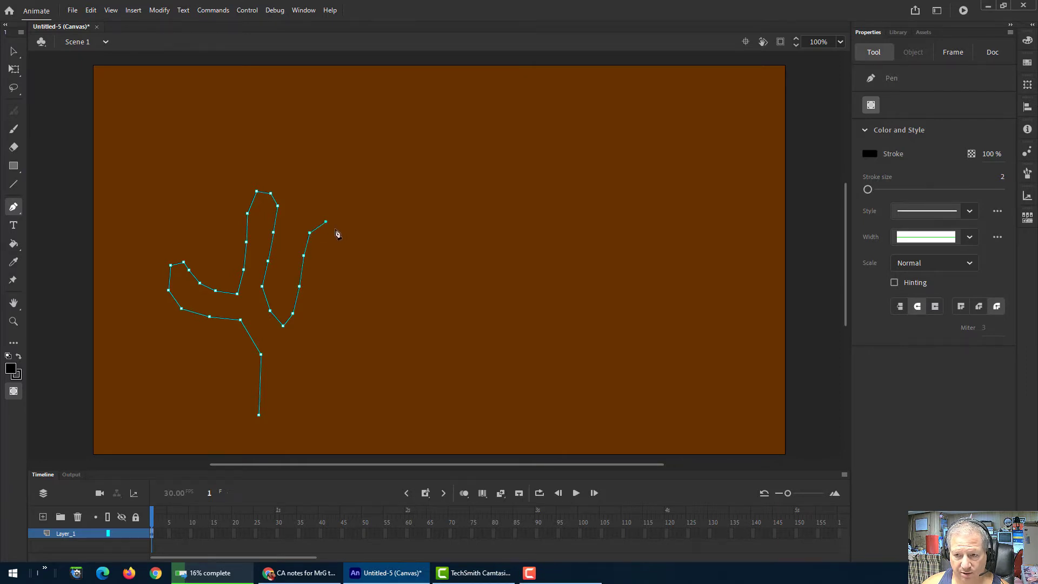
left_click(335, 229)
left_click(338, 252)
left_click(332, 279)
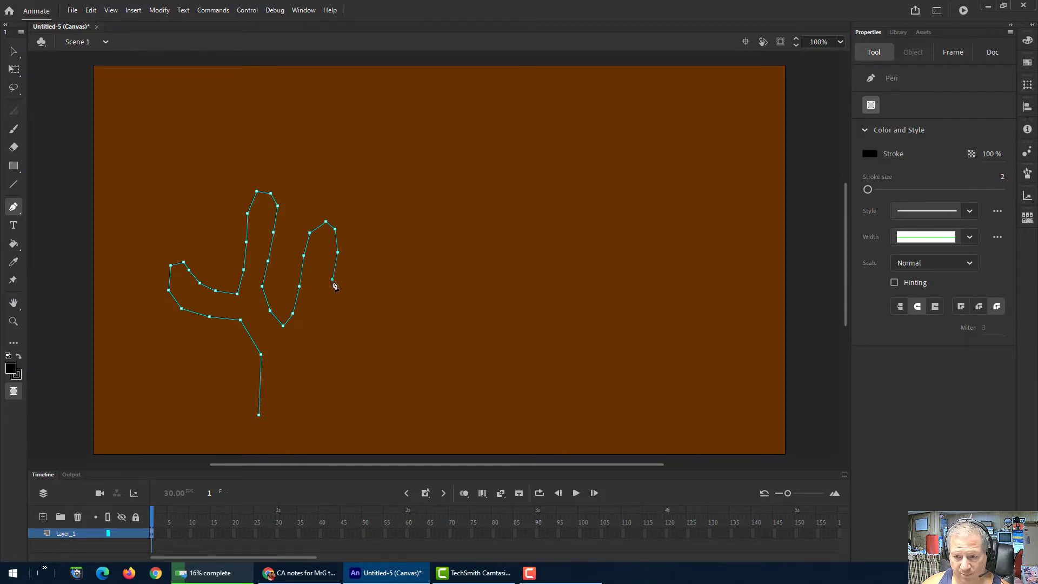
left_click(324, 306)
left_click(317, 333)
left_click(311, 346)
left_click(291, 353)
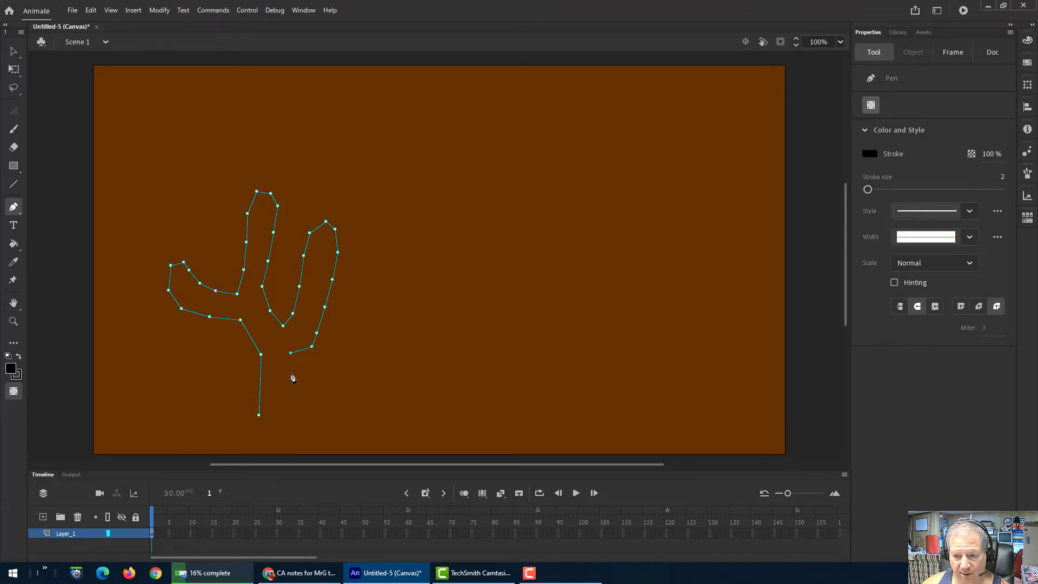
left_click(286, 415)
Fill the straight-edged cactus with dark green using the Paint Bucket
left_click(12, 245)
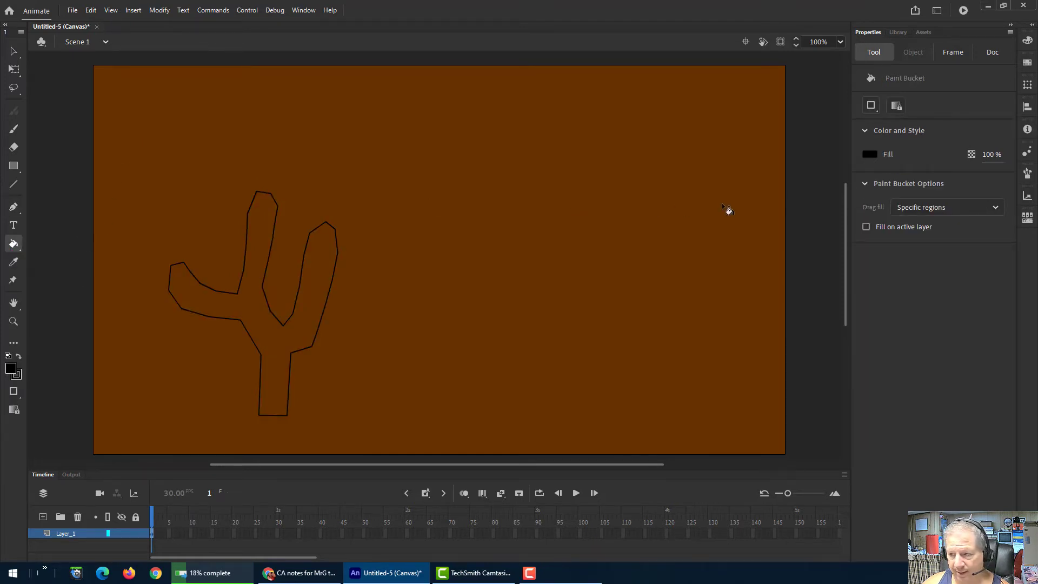
left_click(870, 155)
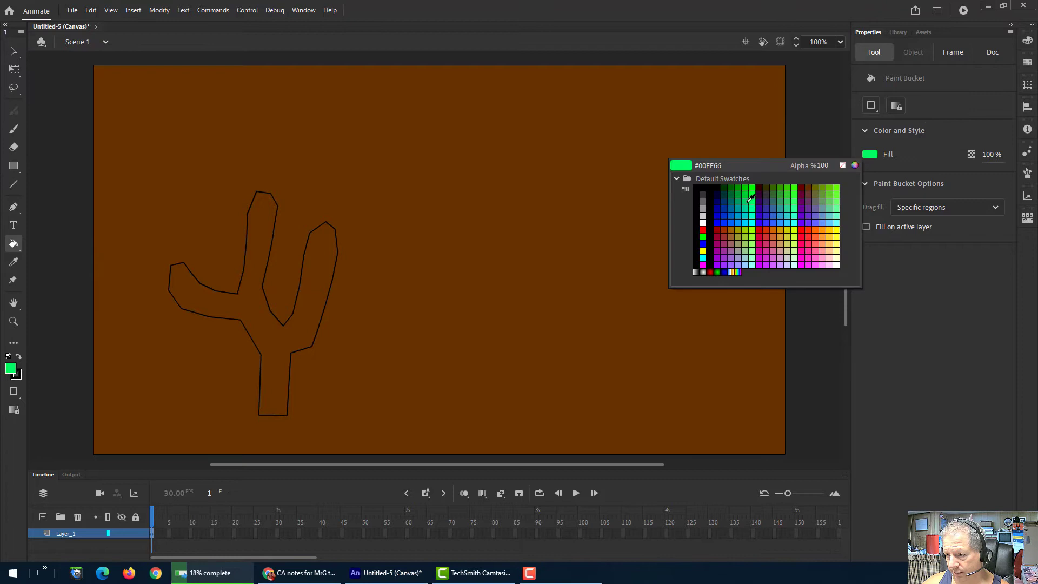
left_click(727, 195)
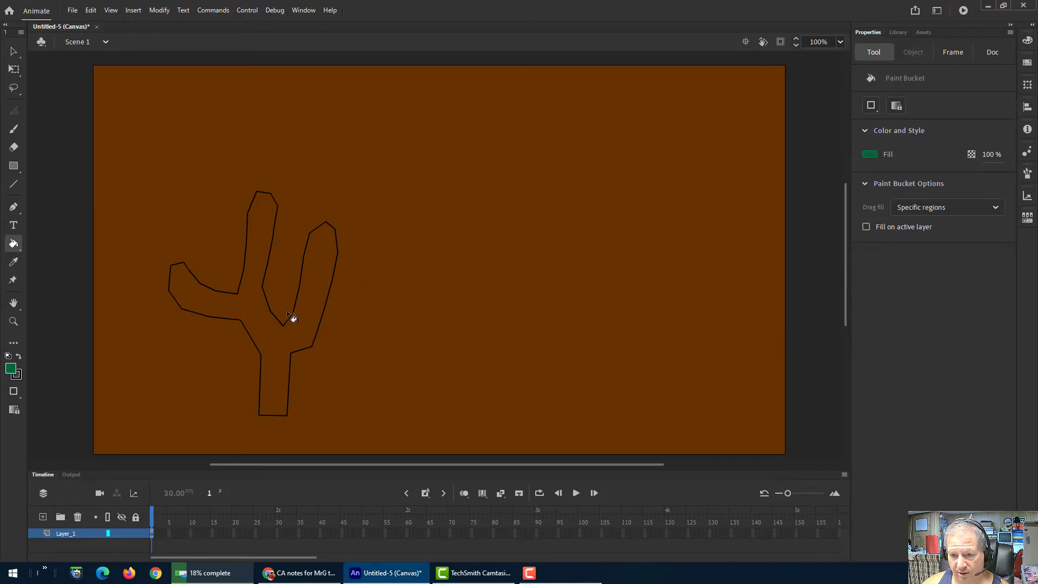
left_click(269, 330)
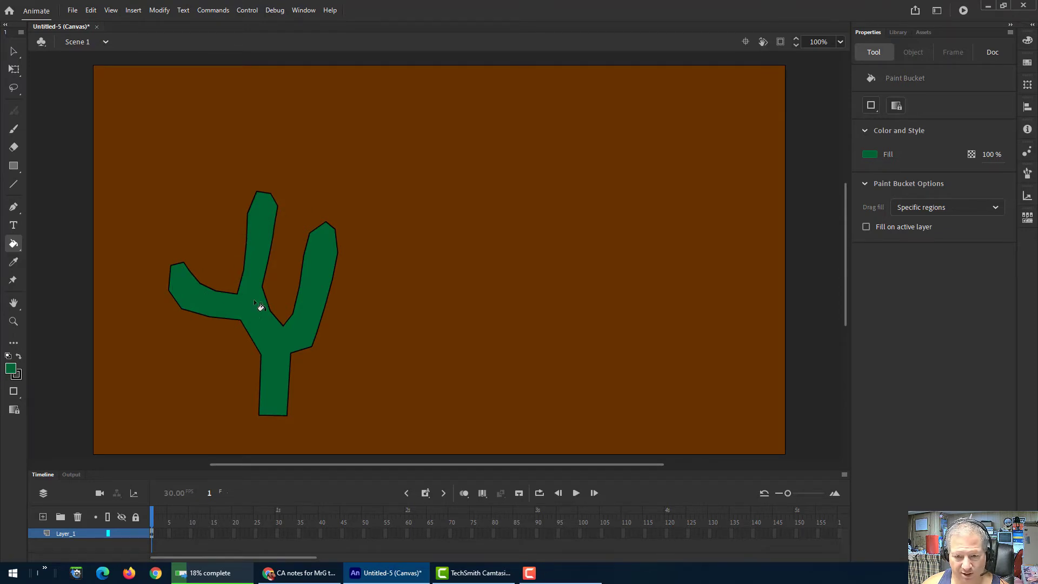
left_click(13, 208)
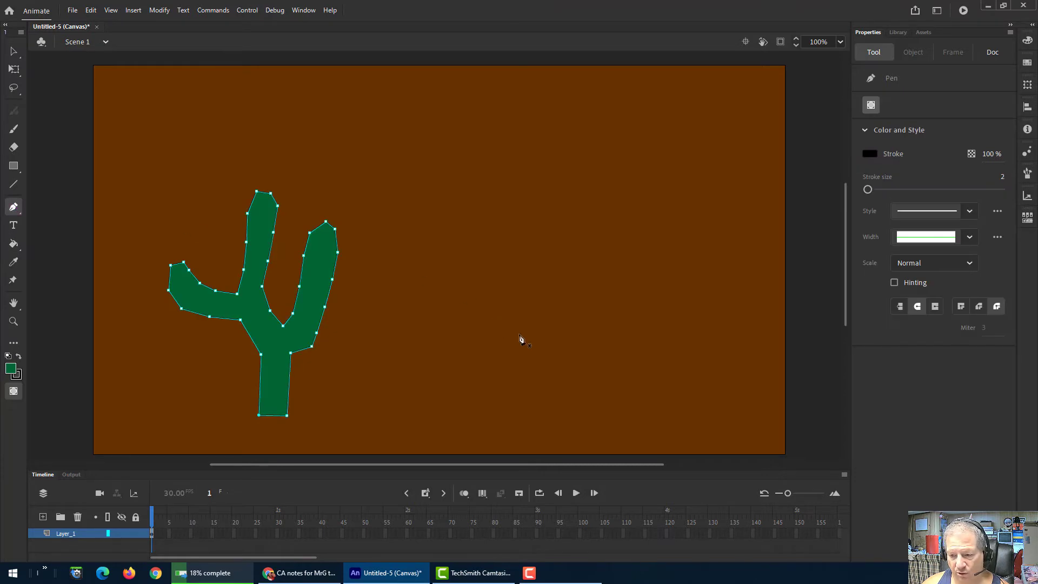
Start a second cactus base on the right, undoing the misplaced curved points
left_click(517, 412)
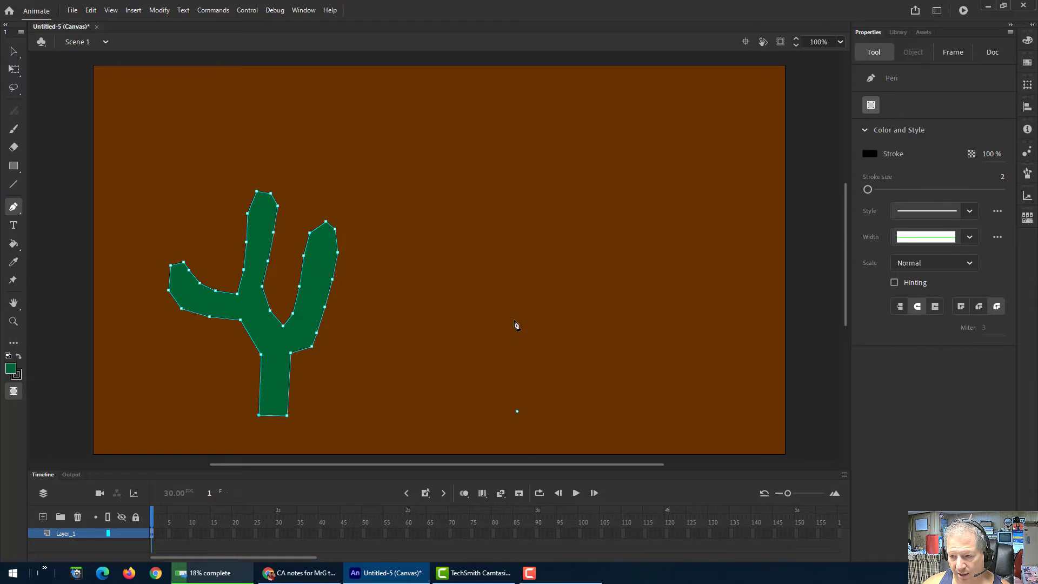
left_click_drag(514, 321, 506, 296)
mouse_move(518, 313)
left_mouse_down()
mouse_move(525, 295)
mouse_move(515, 299)
mouse_move(520, 316)
mouse_move(535, 303)
mouse_move(525, 325)
mouse_move(546, 321)
left_mouse_up()
key("ctrl+z")
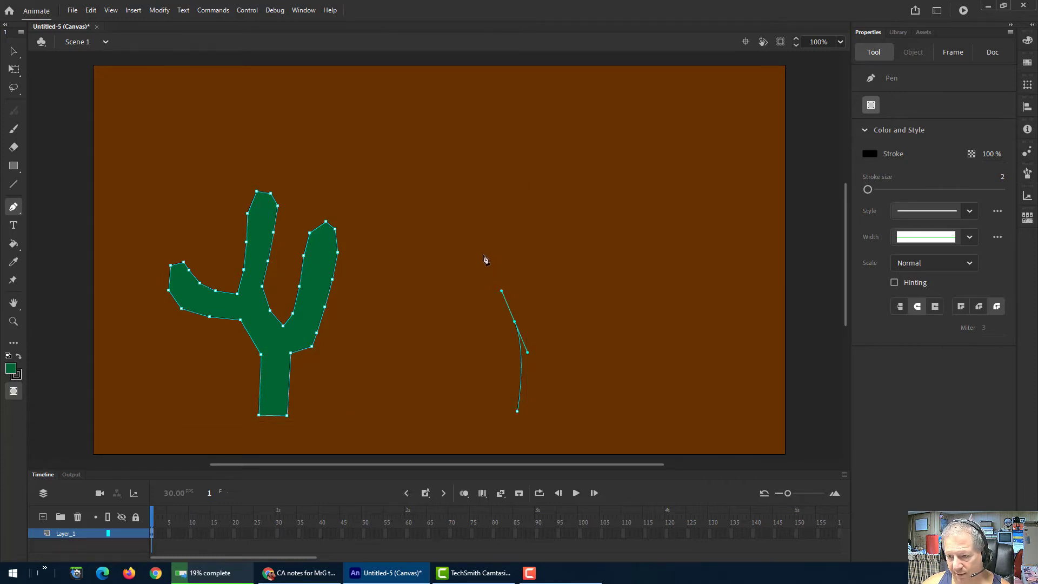
mouse_move(483, 254)
left_mouse_down()
mouse_move(466, 235)
mouse_move(463, 256)
left_mouse_up()
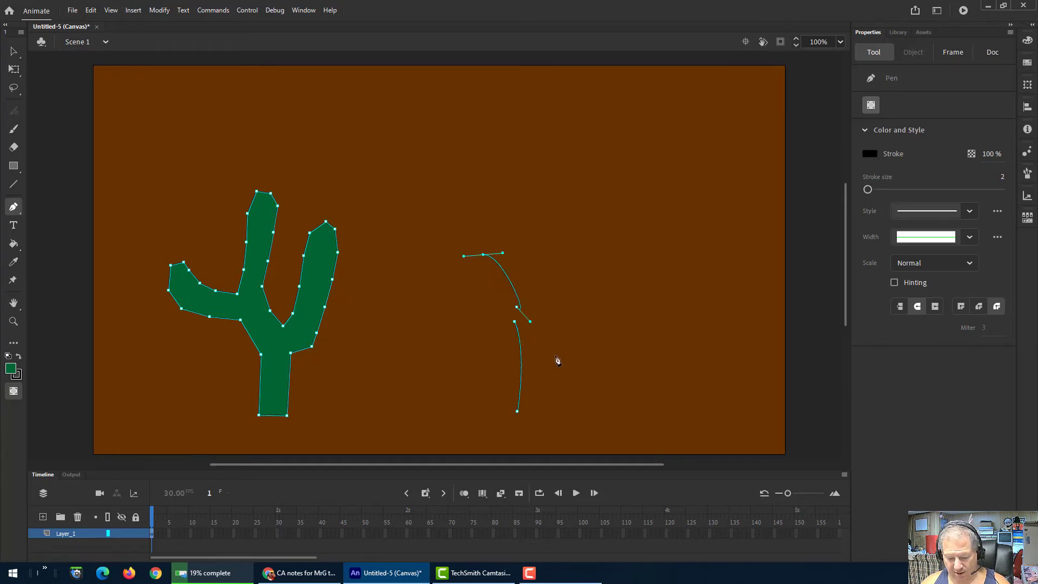
key("ctrl+z")
key("ctrl+z")
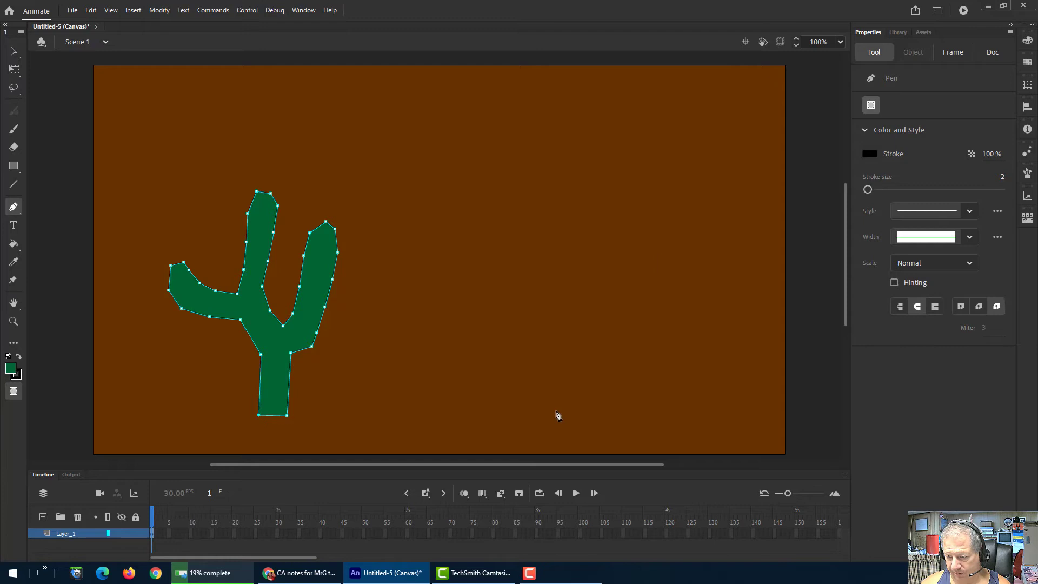
key("ctrl+y")
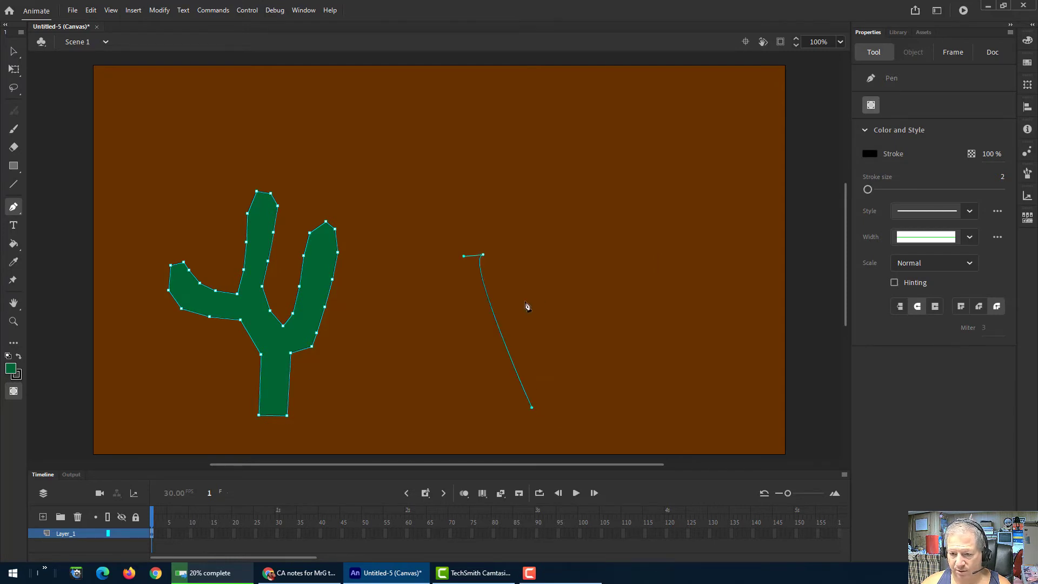
key("ctrl+z")
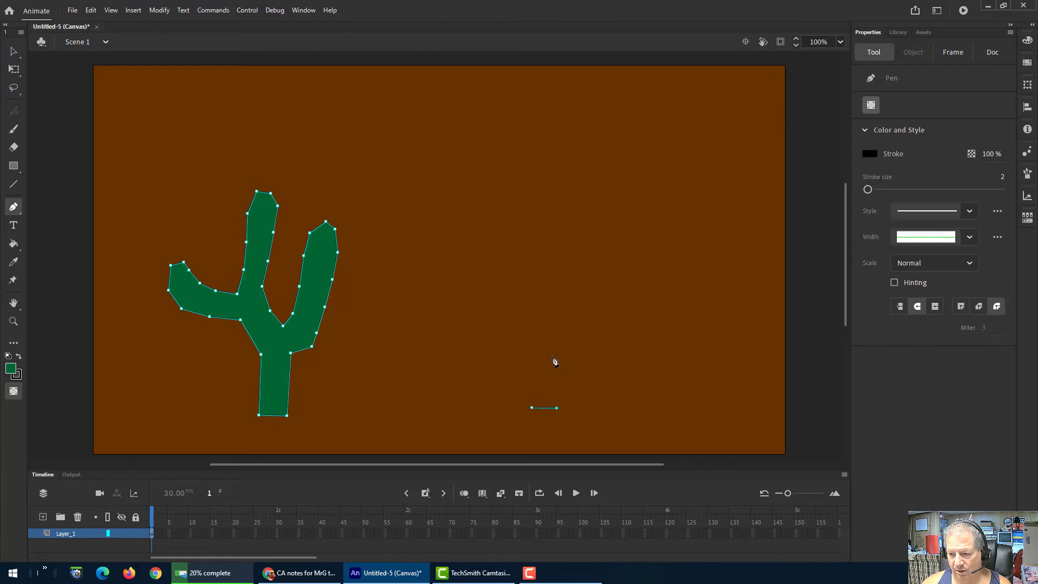
Drag curved anchors up the trunk, over the left arm, and into the crook
left_click_drag(529, 347, 528, 299)
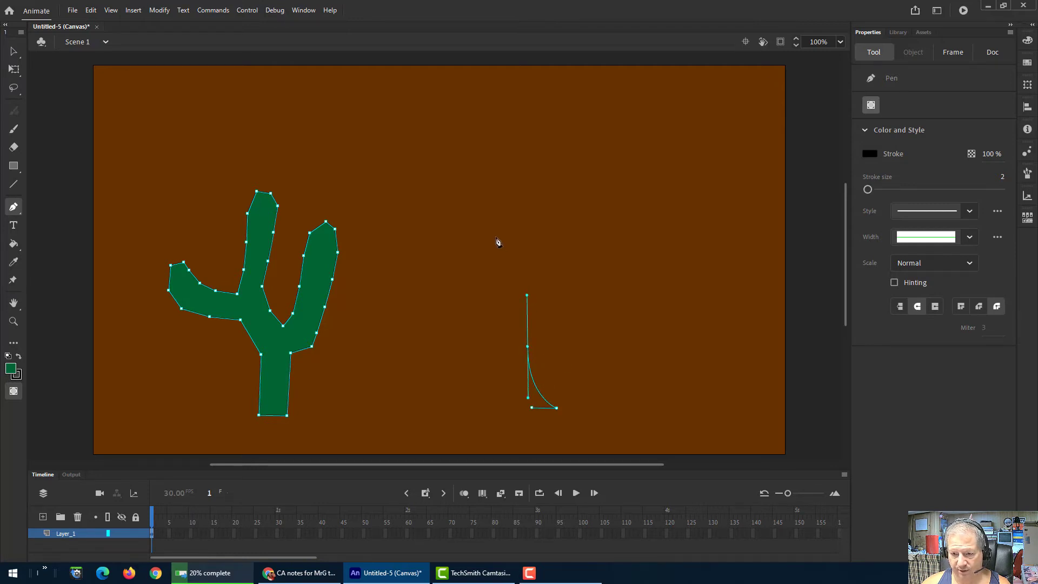
left_click_drag(504, 247, 456, 175)
left_click_drag(474, 138, 500, 143)
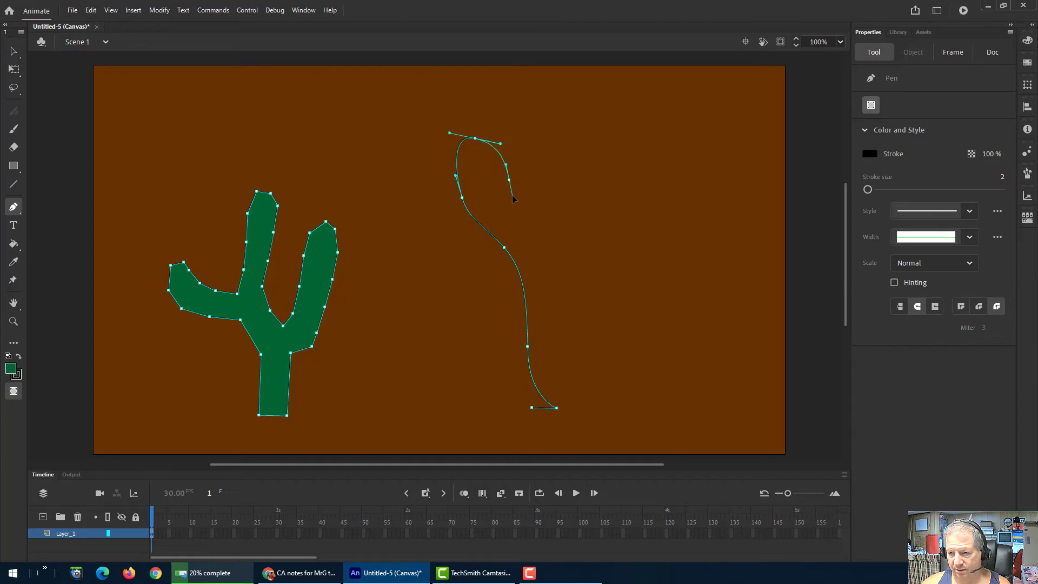
left_click_drag(509, 180, 512, 196)
left_click_drag(530, 238, 598, 212)
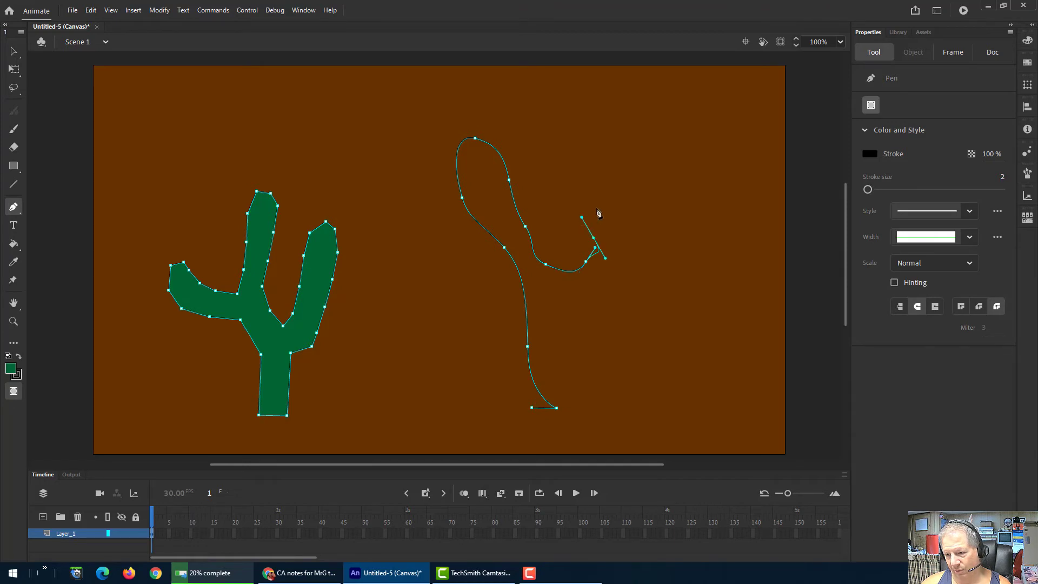
left_click_drag(557, 177, 560, 130)
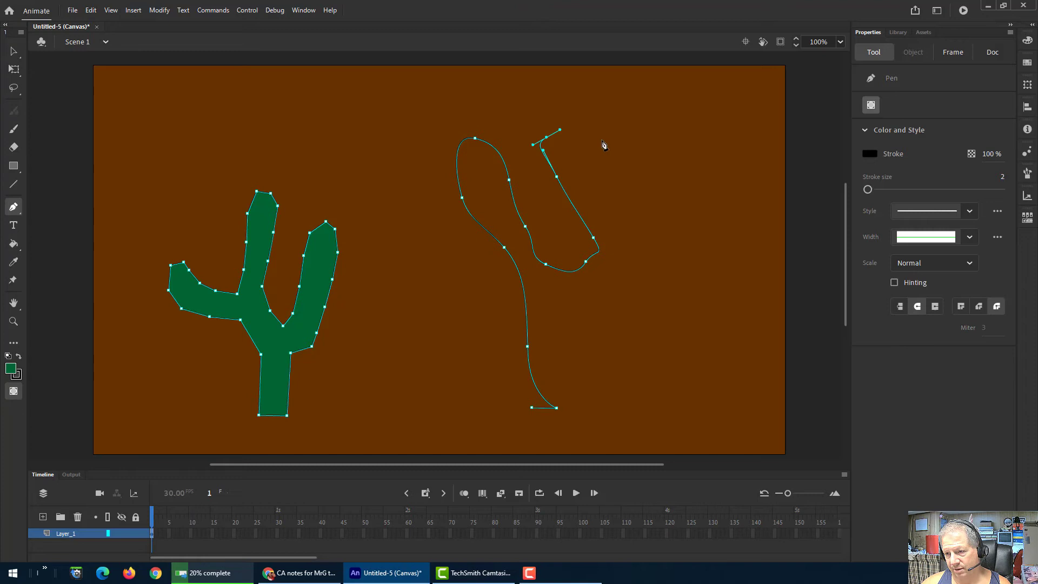
left_click_drag(610, 157, 634, 166)
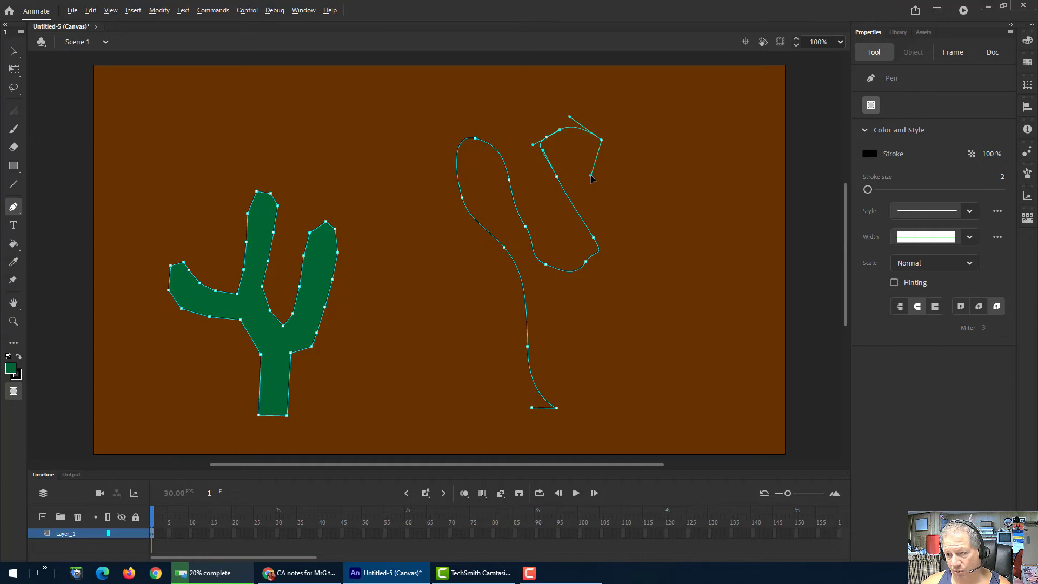
Extend the curved outline along the right arm and round its tip
left_click(591, 177)
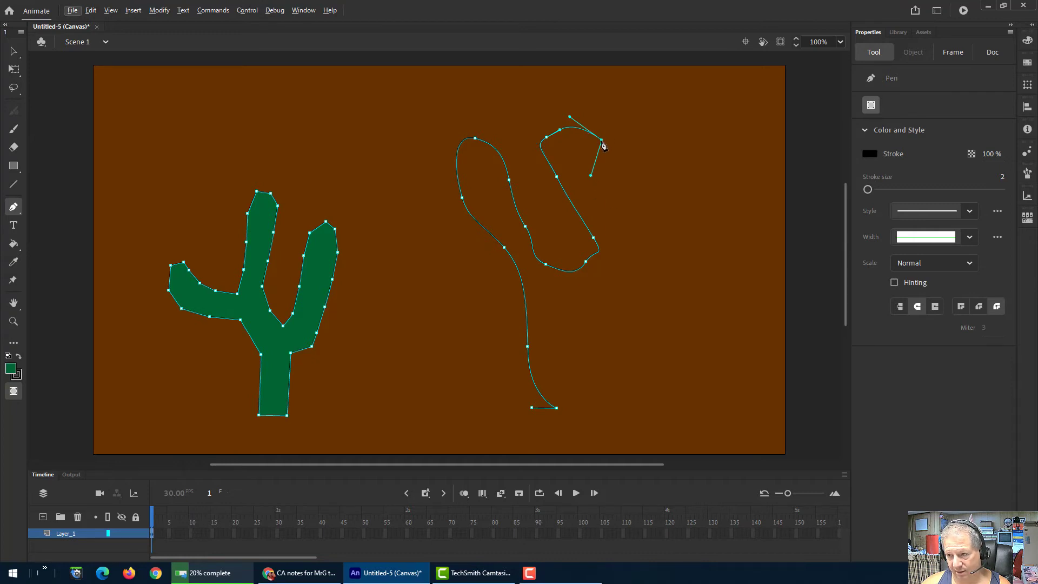
left_click(607, 201)
left_click(618, 215)
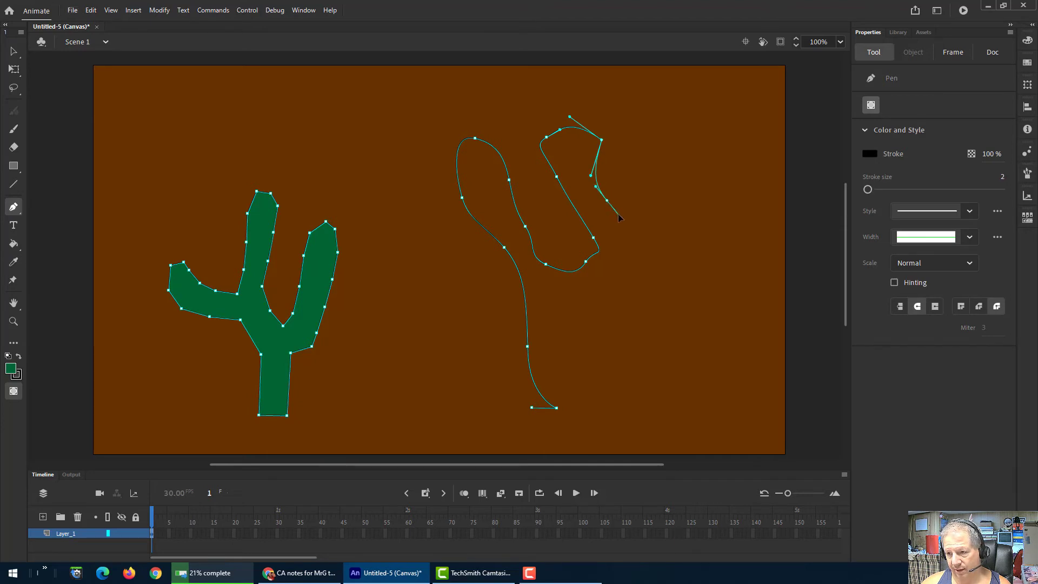
left_click(637, 236)
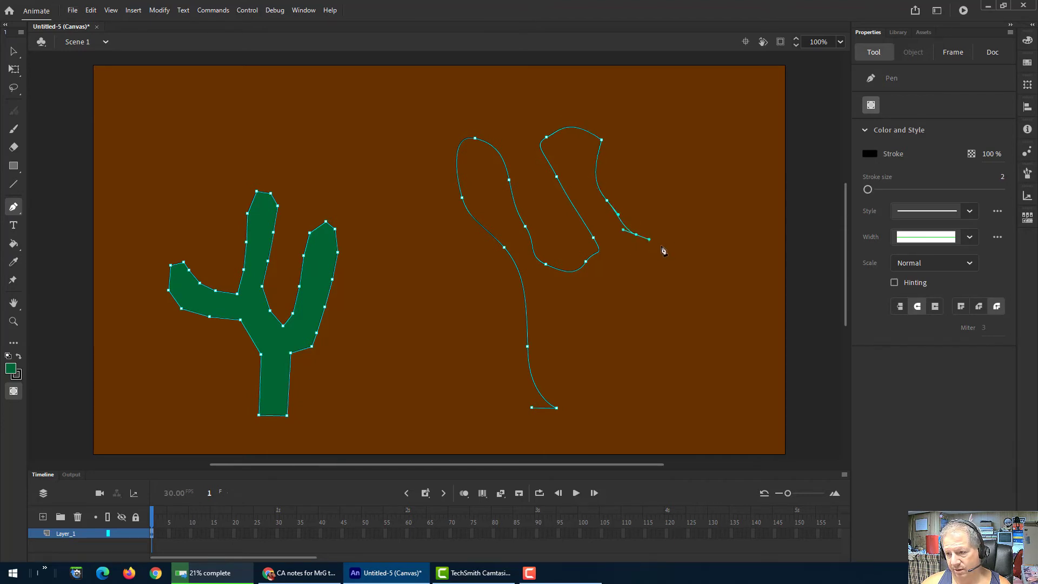
left_click_drag(670, 243, 700, 240)
left_click(706, 253)
left_click(709, 269)
left_click(695, 283)
left_click(681, 297)
Run the outline under the right arm, down the trunk, and close it at the base
left_click(647, 291)
left_click(628, 288)
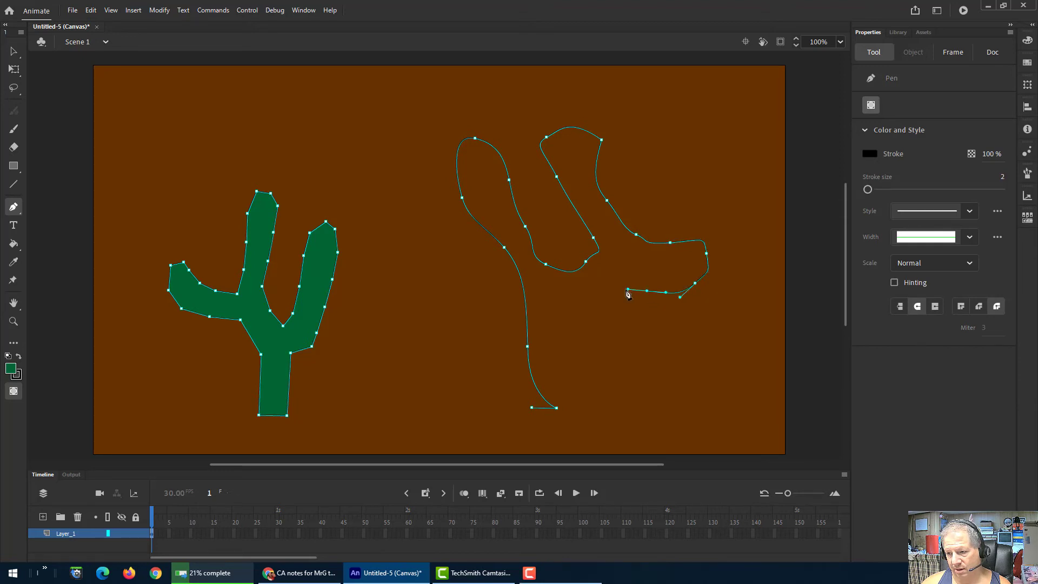
left_click(601, 286)
left_click(582, 289)
left_click(570, 293)
left_click(570, 303)
left_click(570, 326)
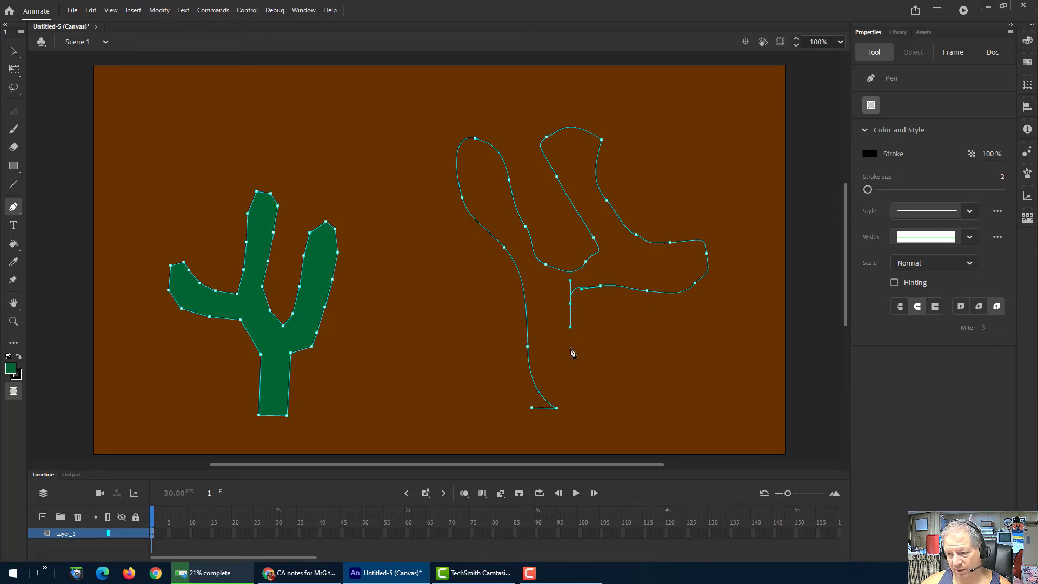
left_click(570, 332)
left_click(570, 351)
left_click(570, 369)
left_click(583, 404)
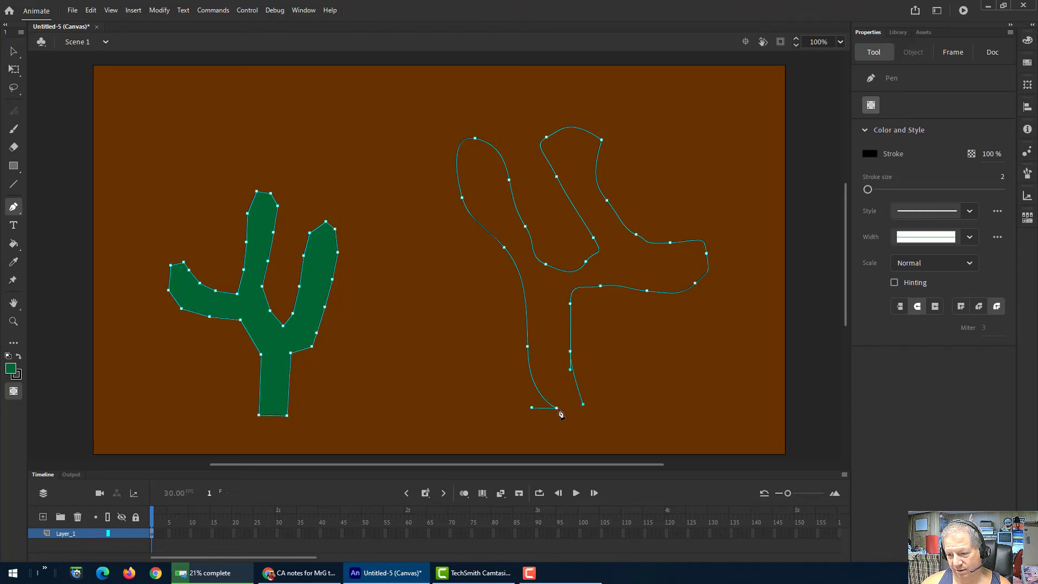
left_click(558, 409)
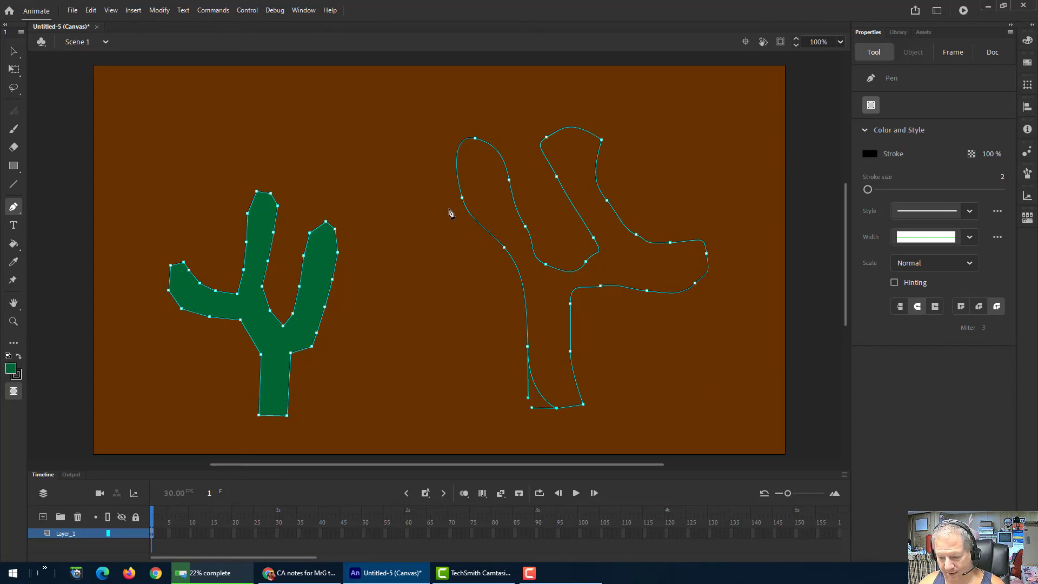
Finish the path and fill the curved cactus with the same dark green
key("v")
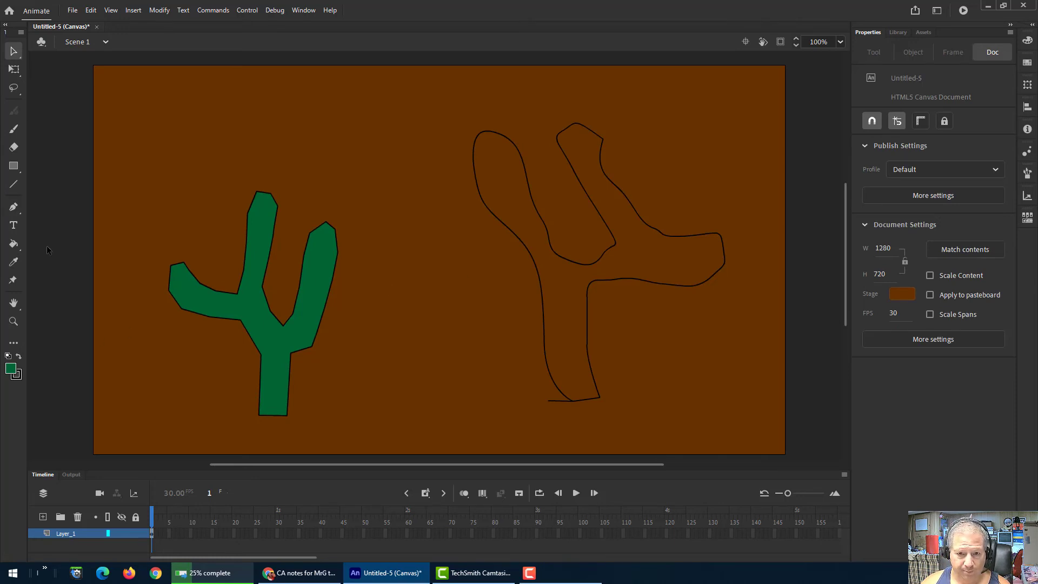
left_click(14, 244)
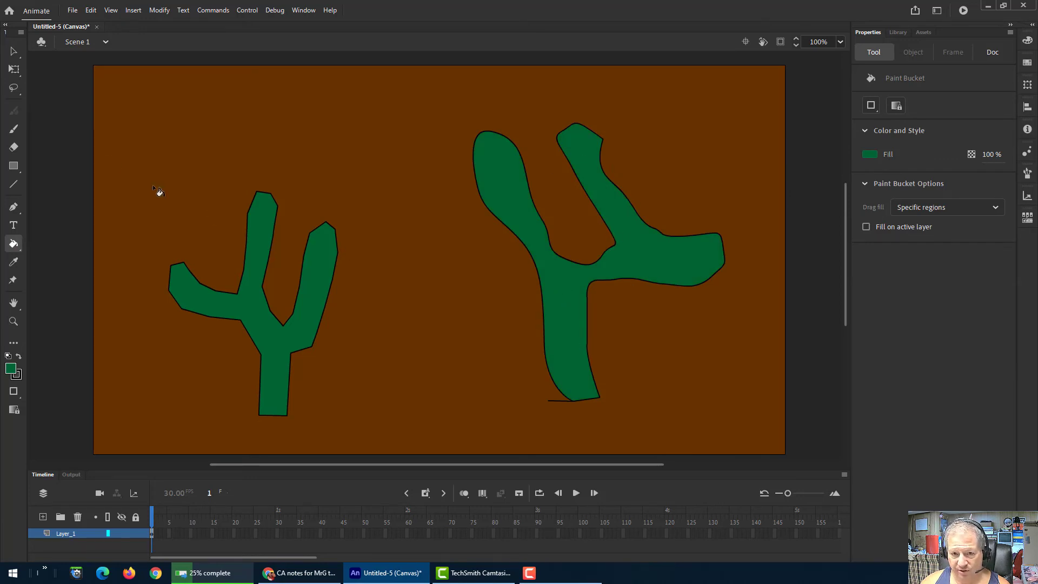
left_click(14, 52)
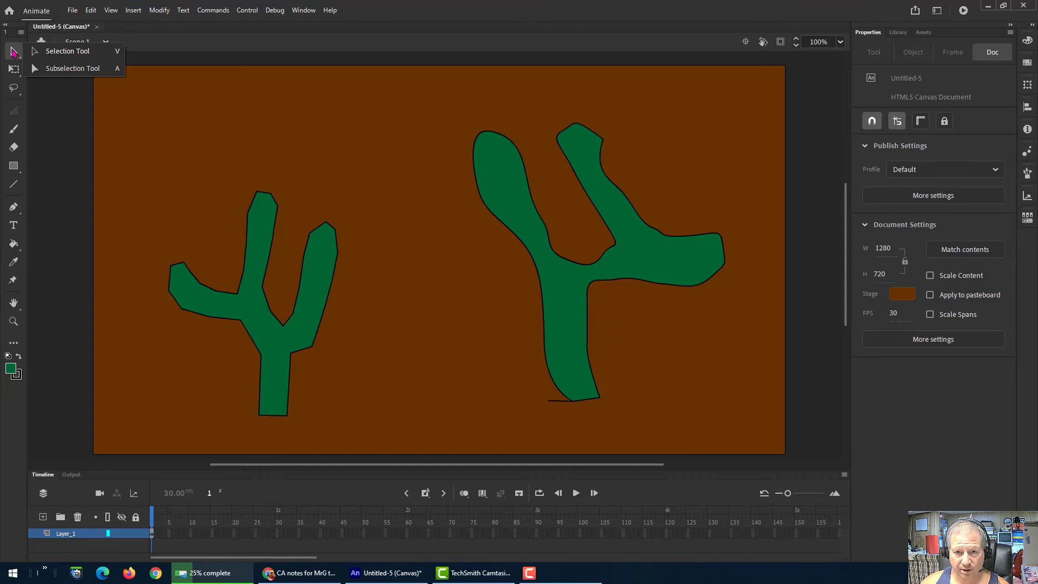
left_click(54, 67)
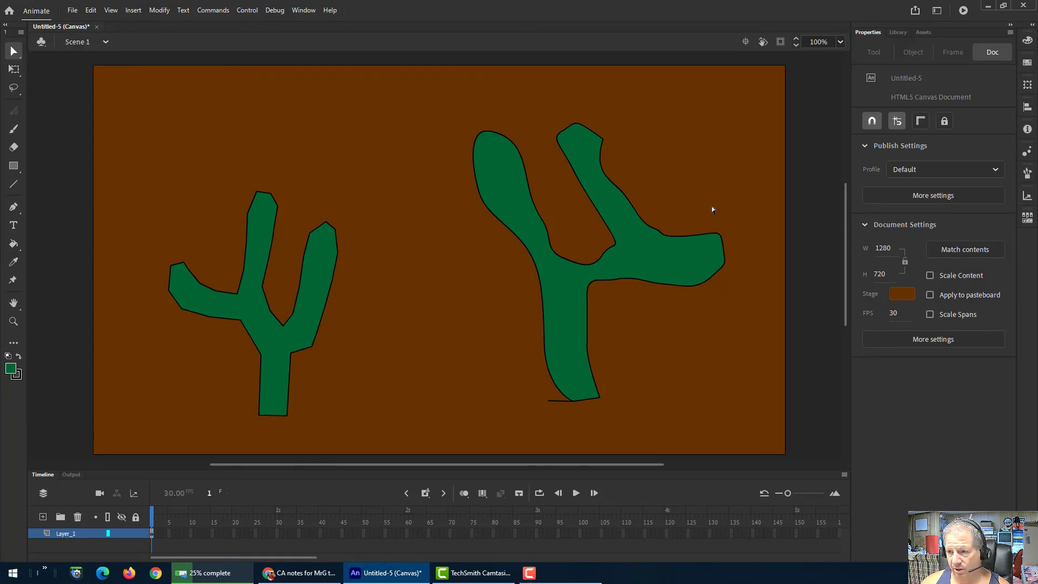
Shift the curved cactus down-left and reshape its right arm tip and upper arm curve
left_click(525, 175)
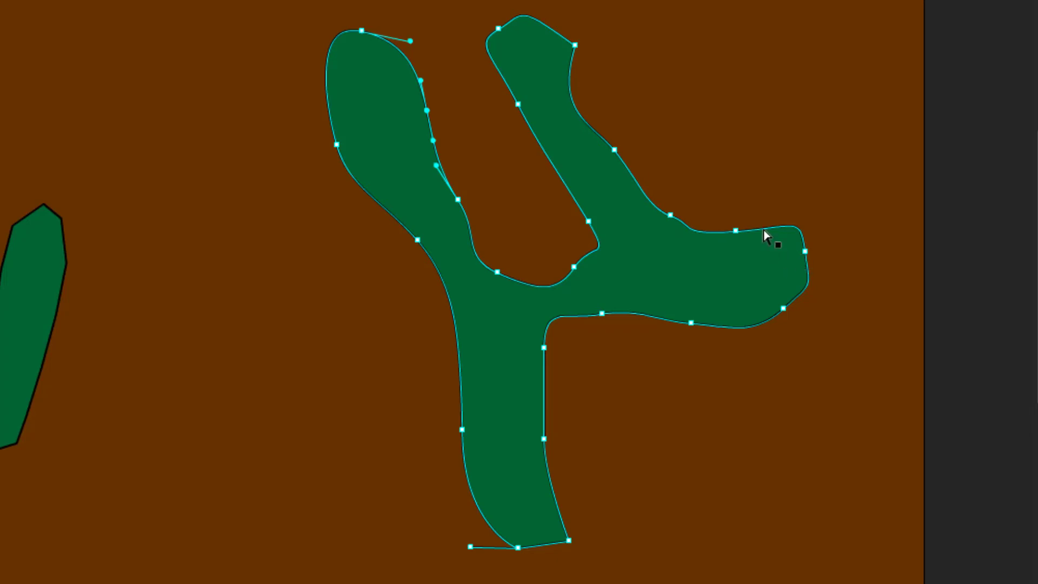
left_click_drag(764, 236, 675, 296)
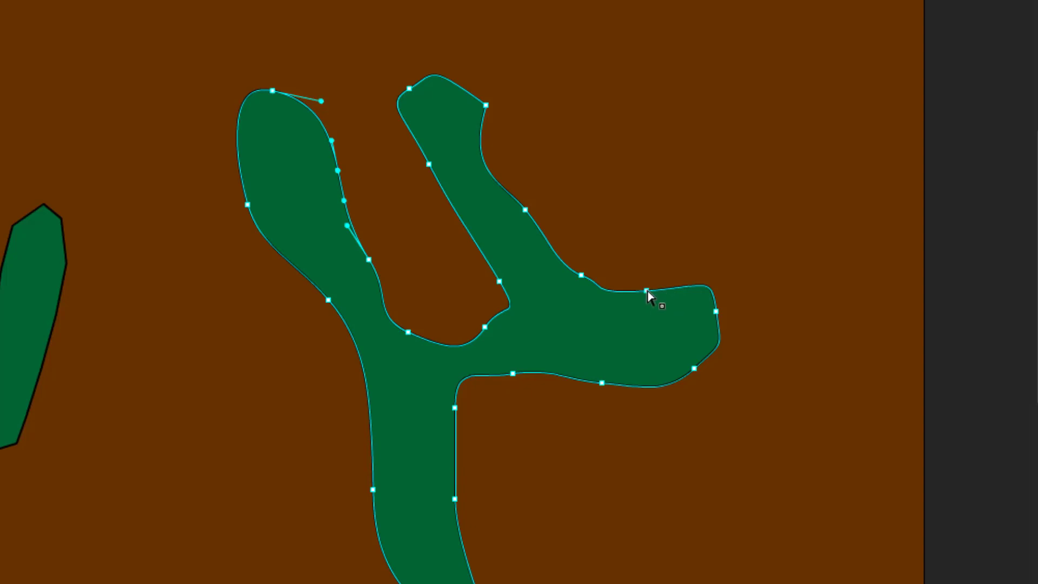
left_click_drag(648, 293, 701, 323)
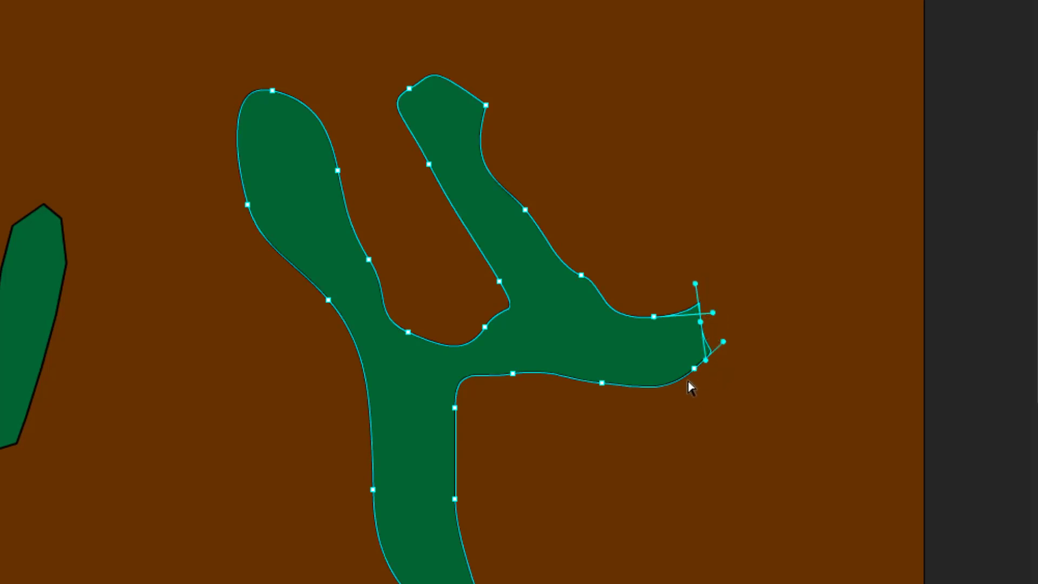
left_click_drag(694, 370, 640, 385)
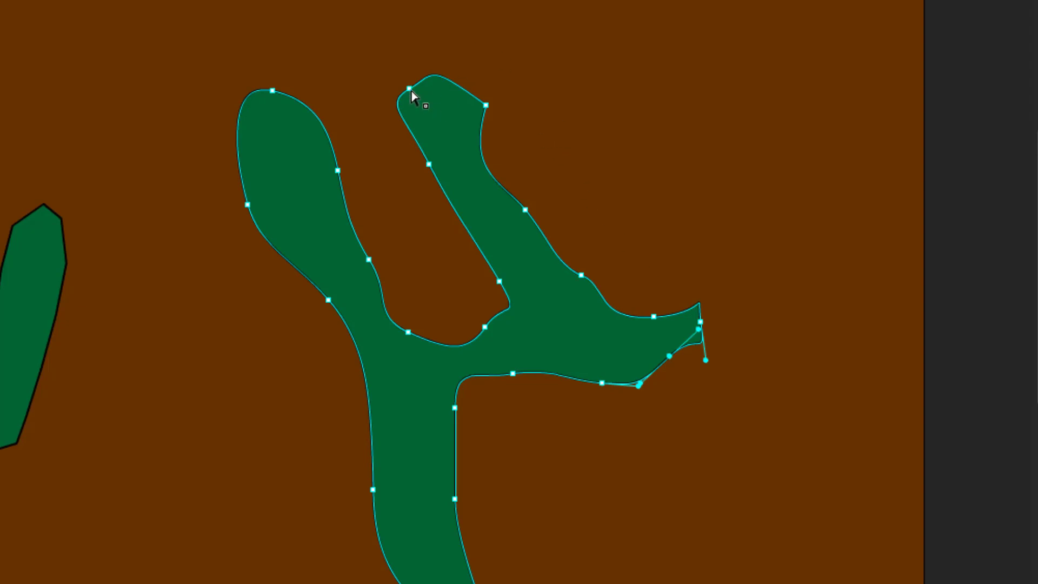
left_click_drag(411, 92, 408, 51)
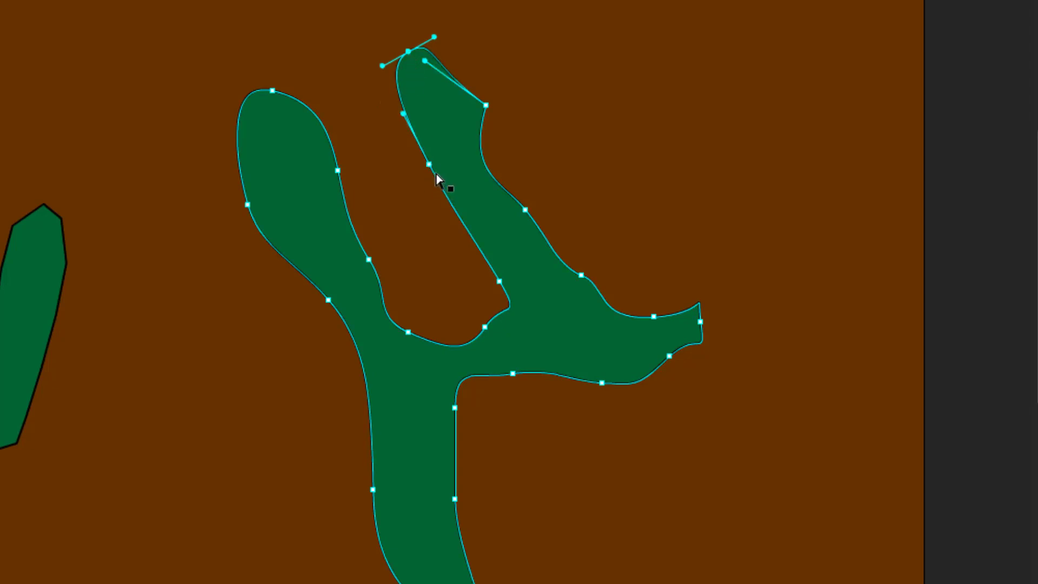
left_click(247, 205)
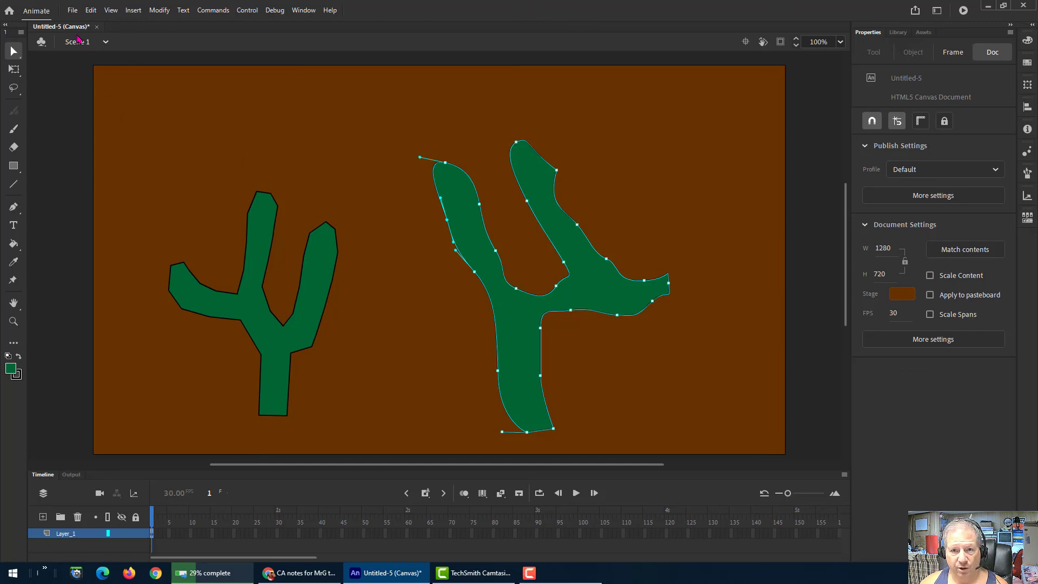
Save the drawing as a new file named 'pen tool cactus'
left_click(72, 11)
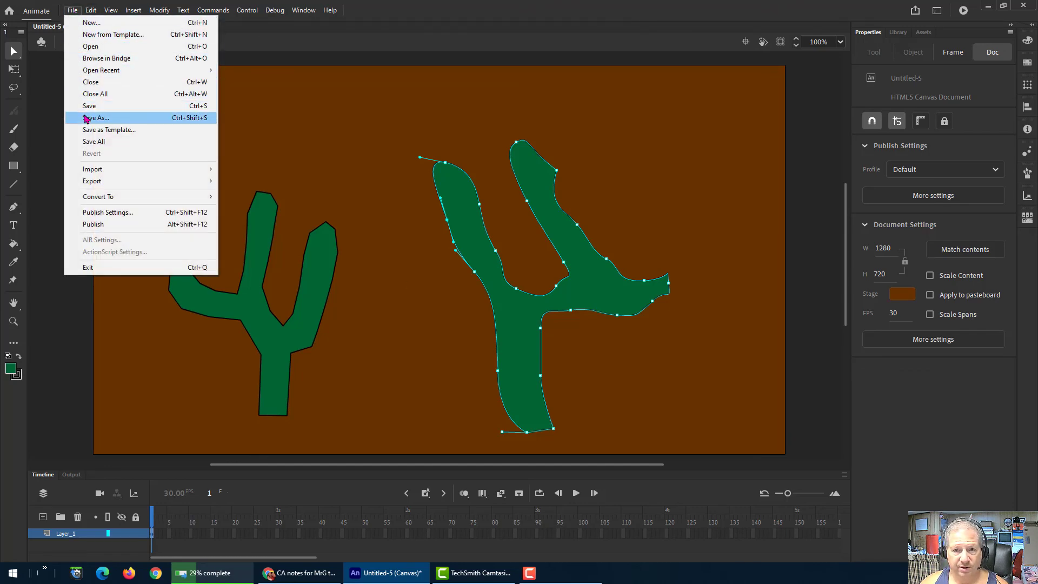
left_click(86, 119)
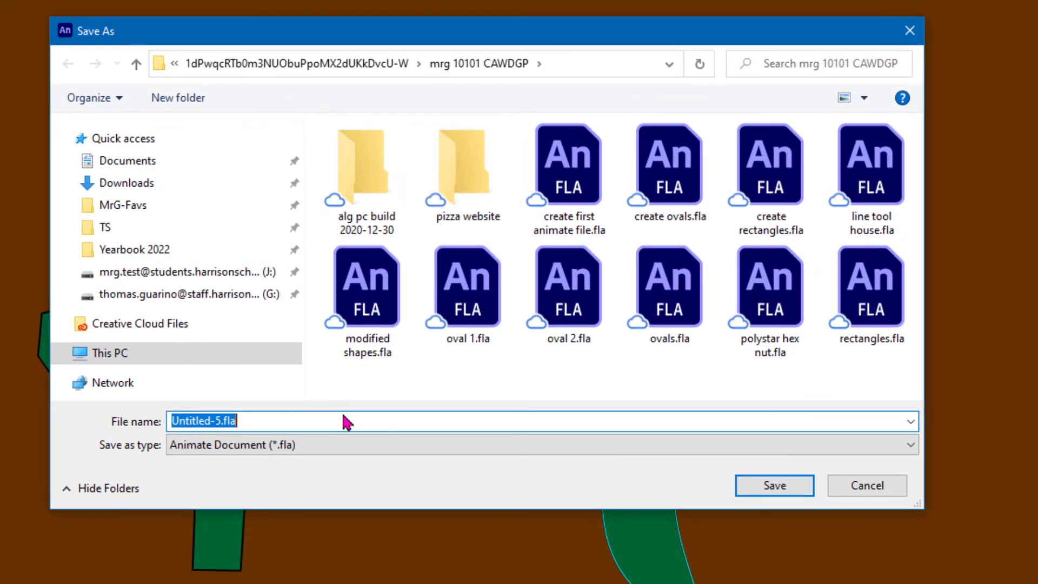
type("pen tool ")
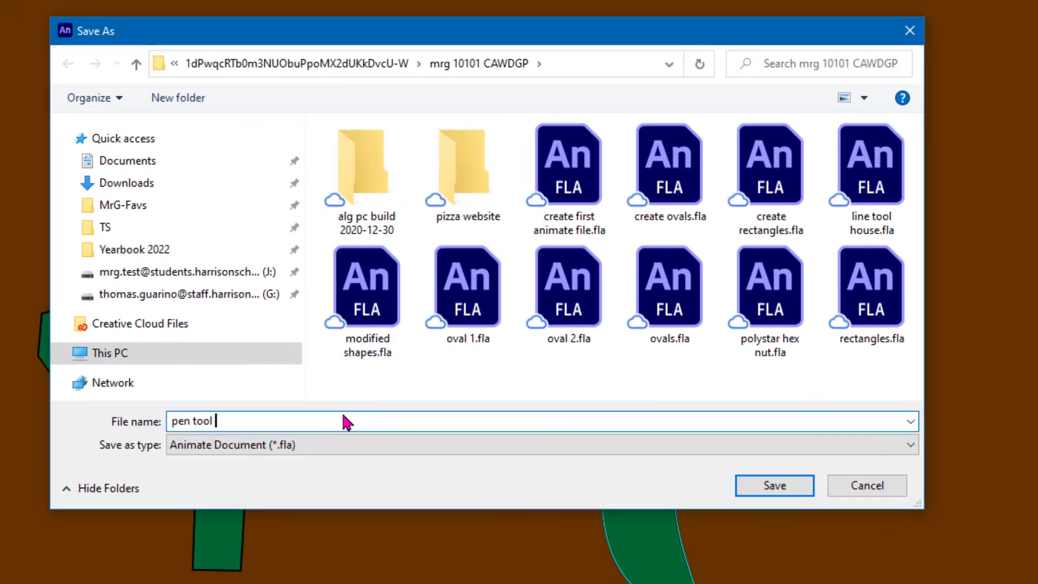
type("cactus")
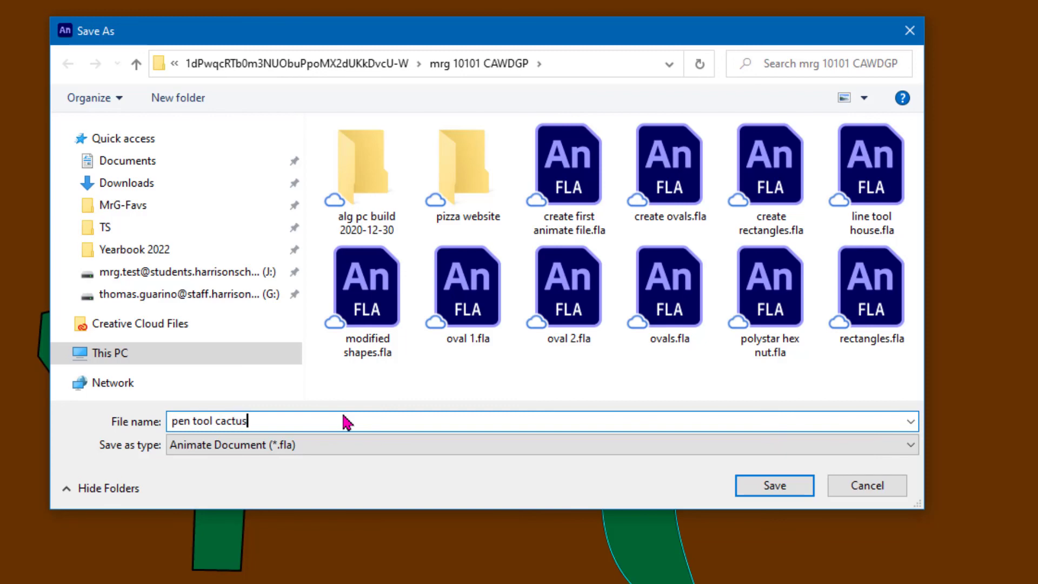